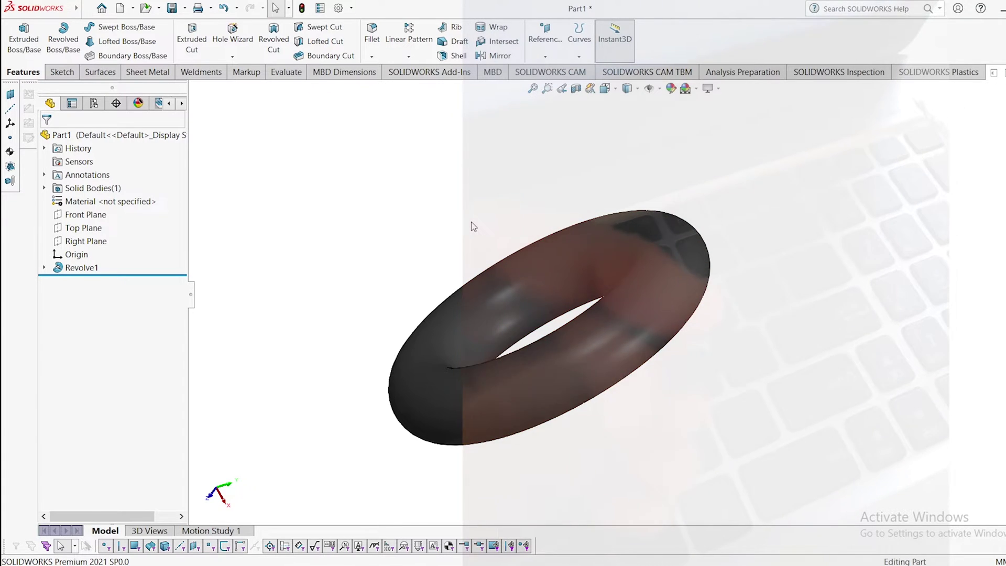
Step: Orbit the finished O-ring to view it face-on
middle_click_drag(473, 227, 738, 362)
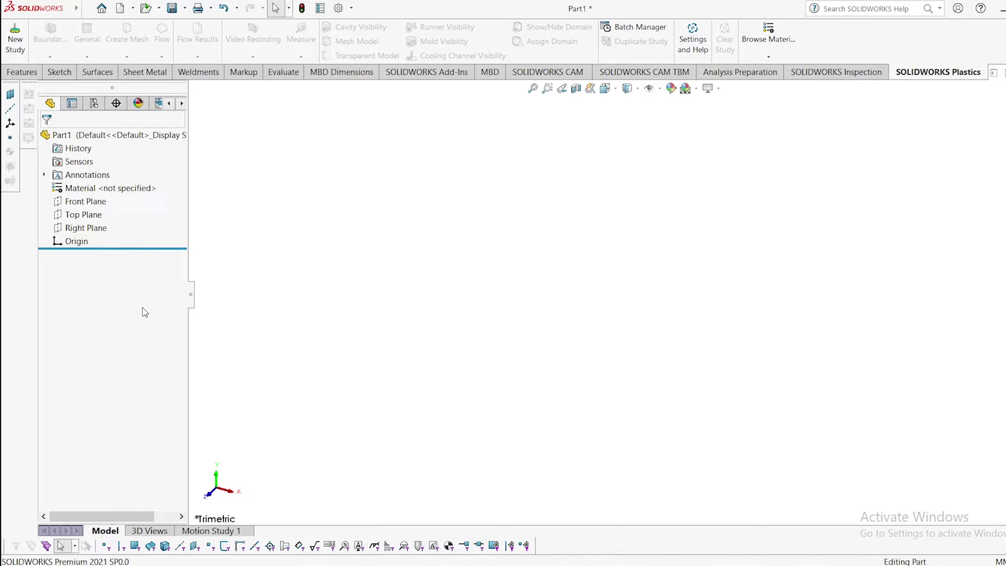
Step: Start a sketch on the Top Plane and draw a horizontal centerline through the origin
left_click(84, 215)
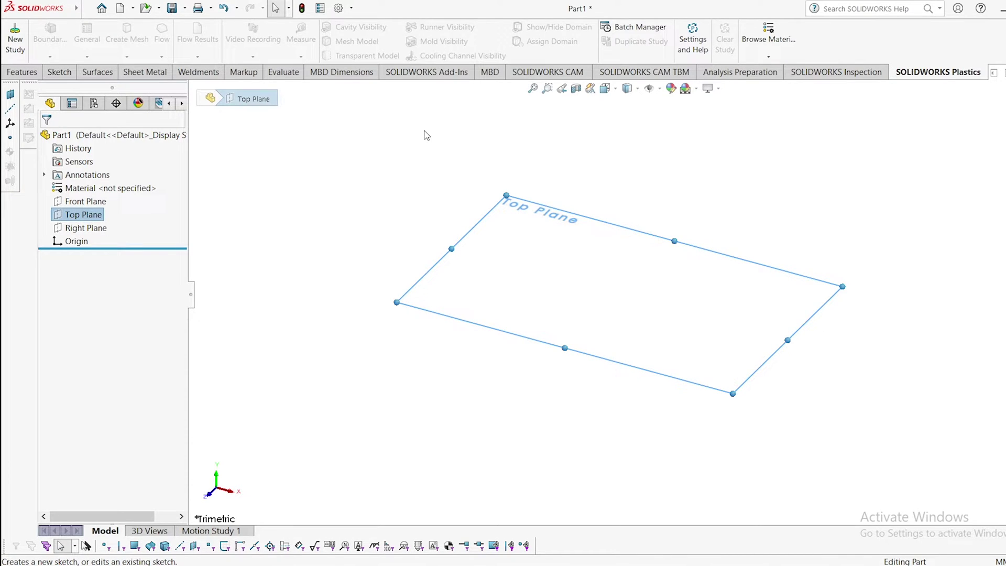
left_click(533, 104)
left_click(114, 27)
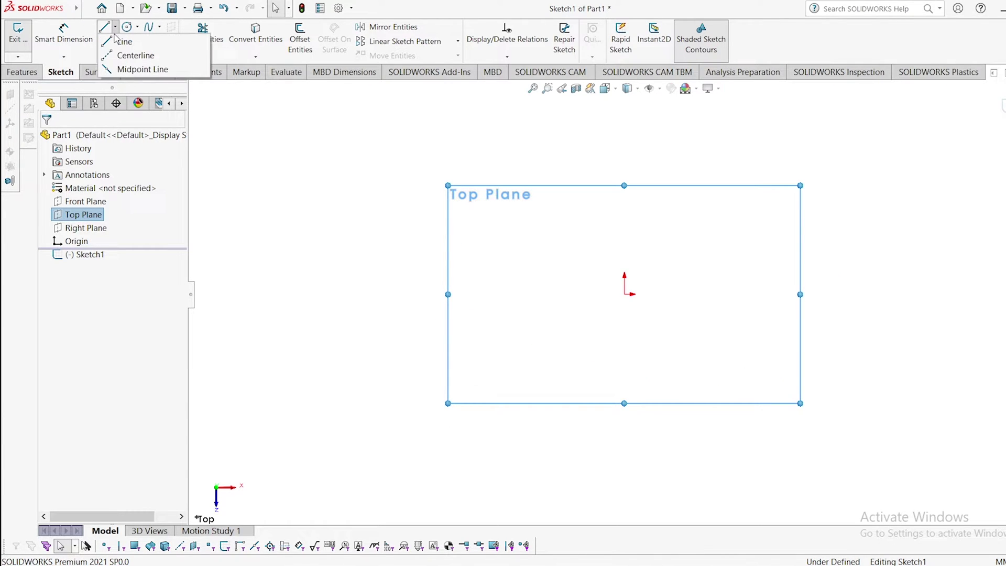
left_click(135, 56)
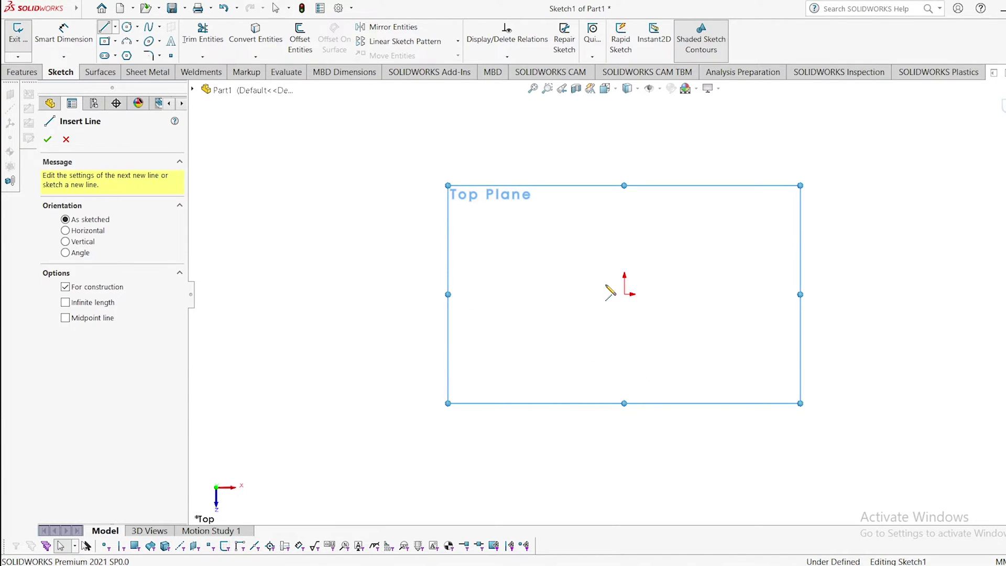
left_click(624, 294)
left_click(542, 294)
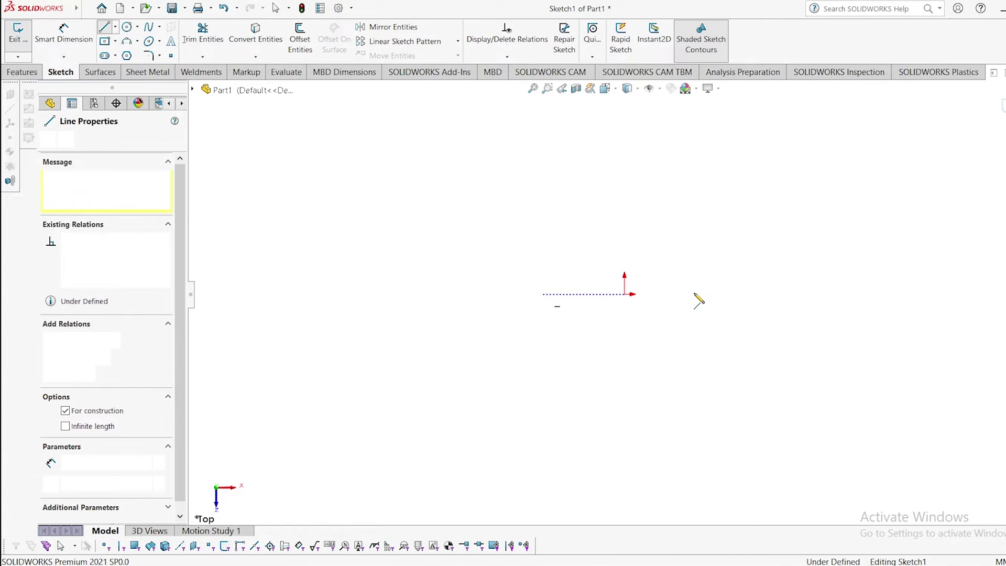
left_click(714, 294)
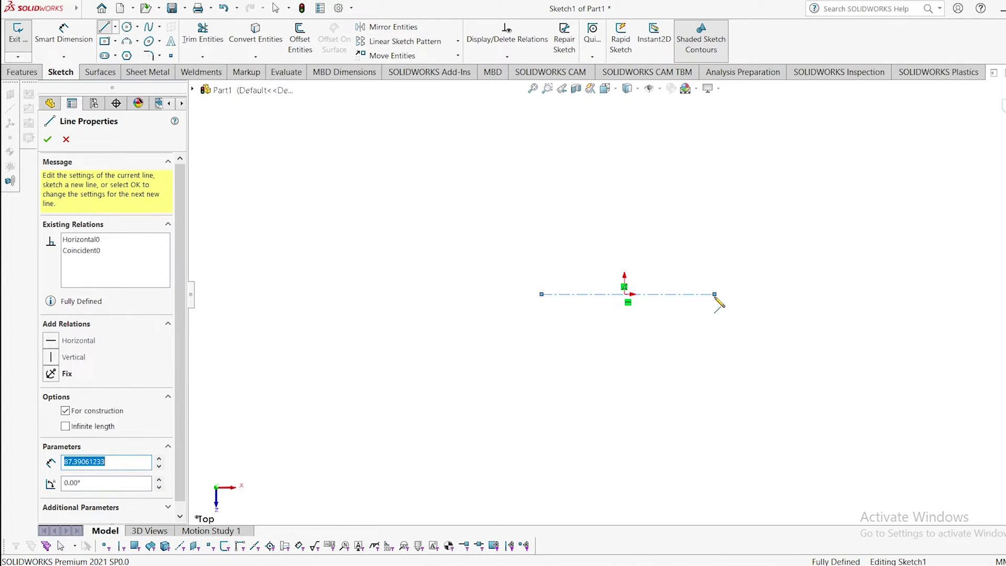
right_click(470, 212)
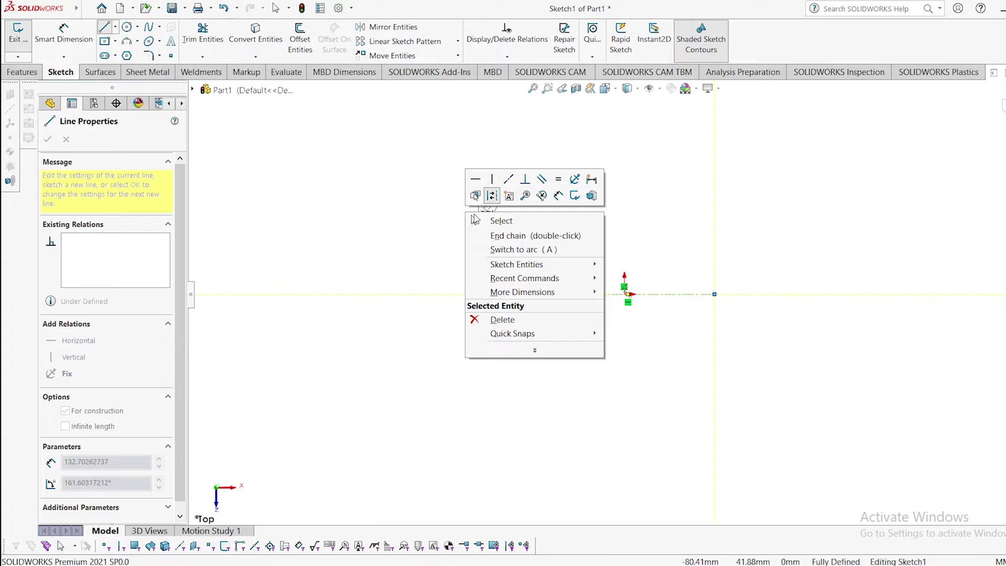
left_click(480, 218)
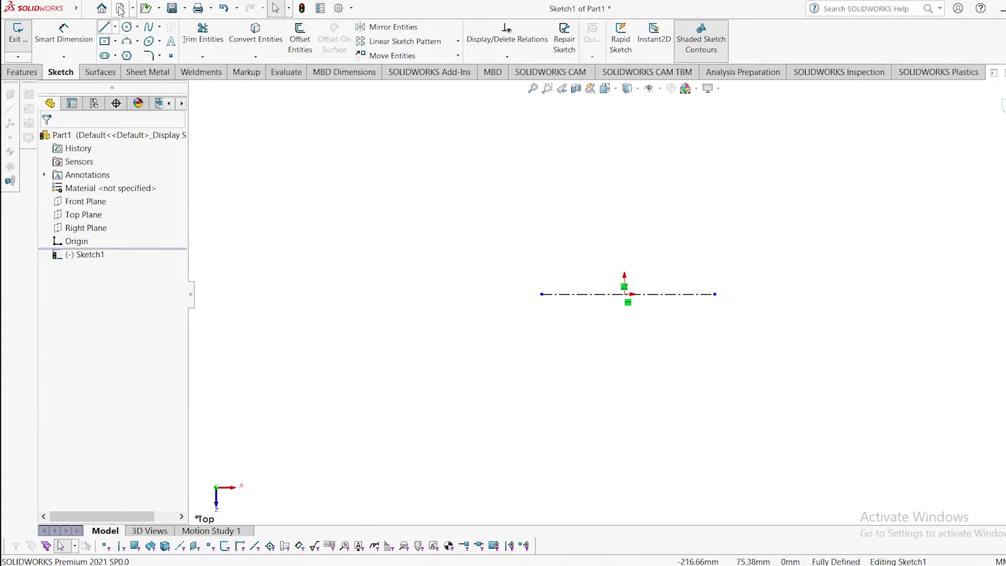
Step: Add a vertical centerline rising straight up from the origin
left_click(114, 28)
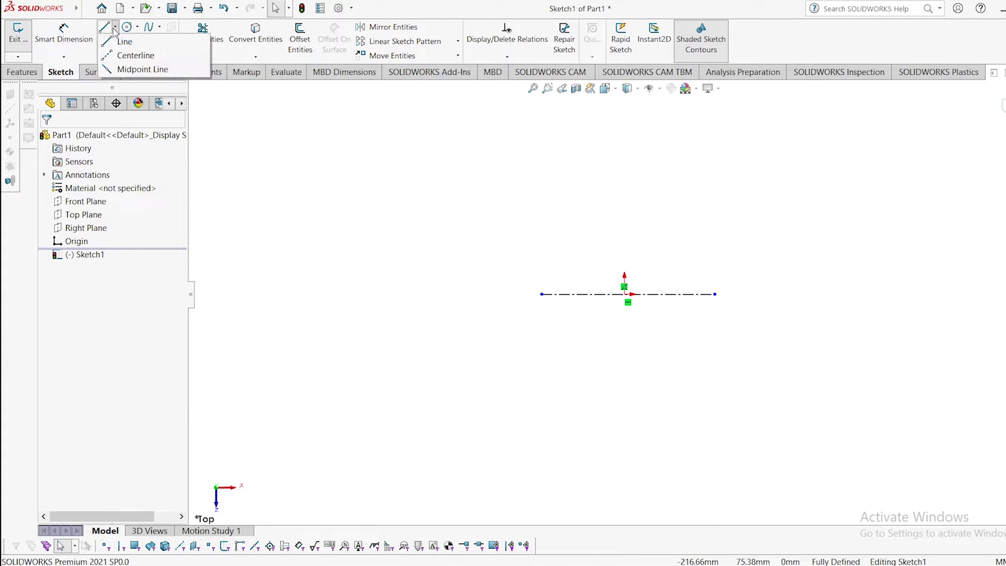
left_click(122, 55)
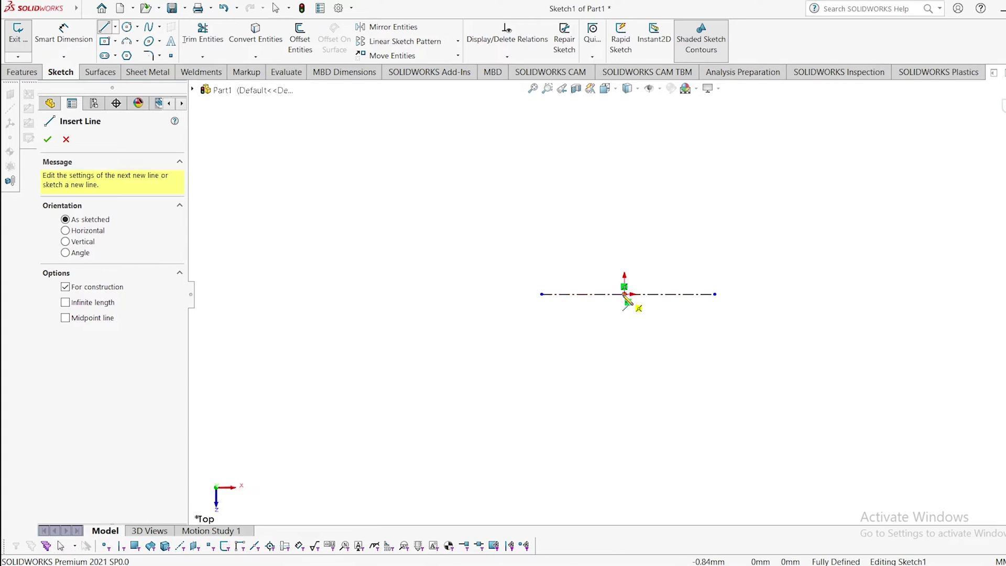
left_click(624, 287)
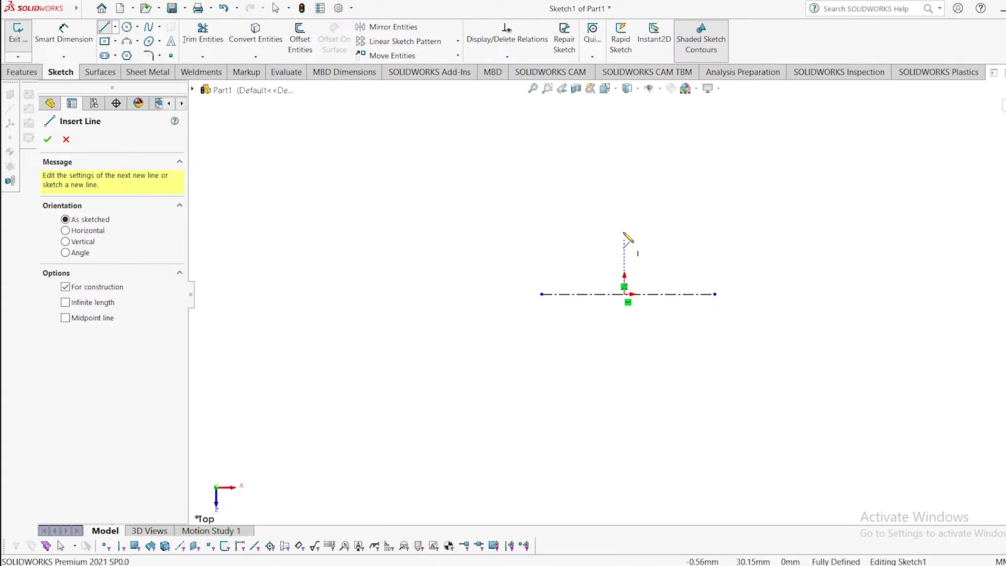
left_click(624, 186)
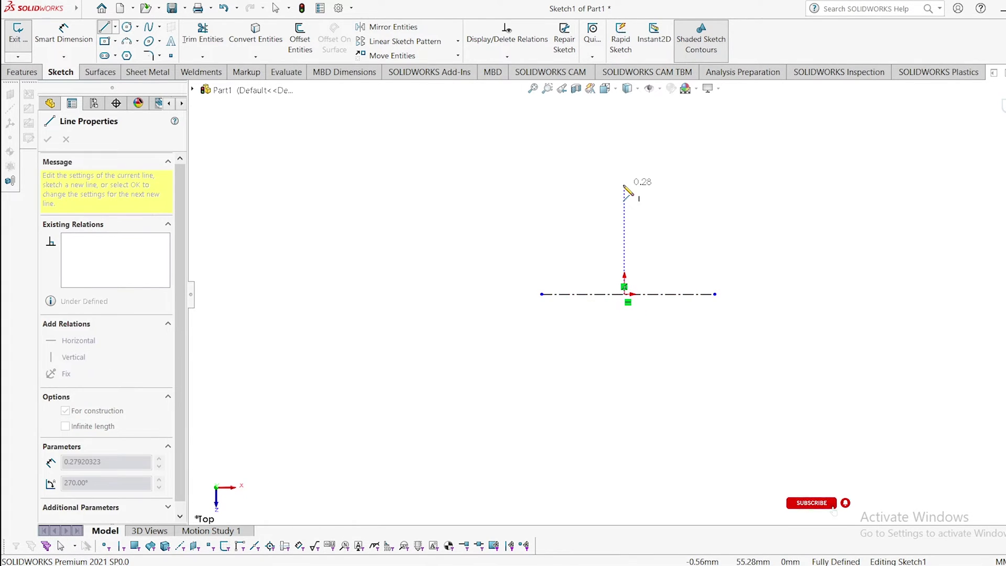
left_click(625, 293)
right_click(501, 219)
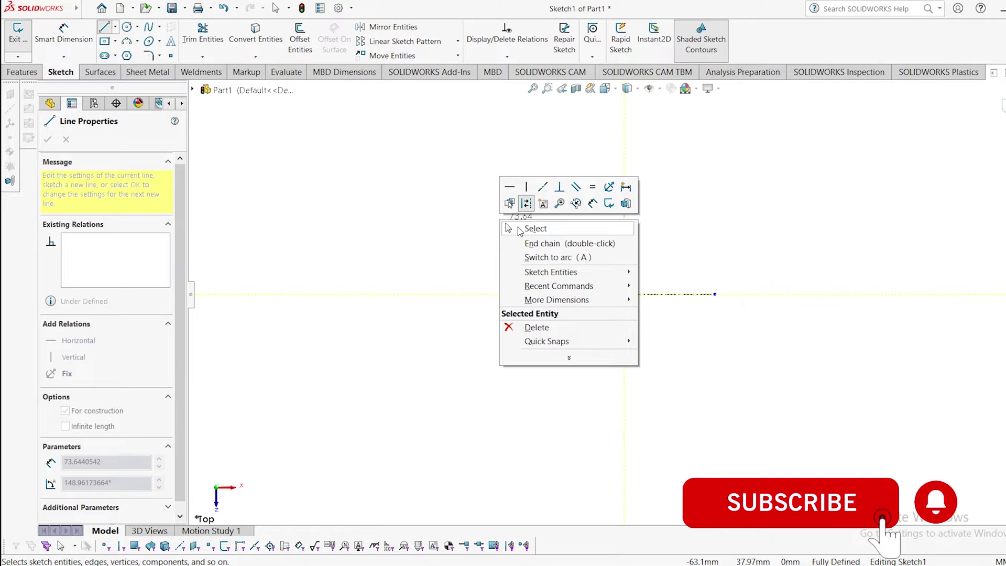
left_click(535, 229)
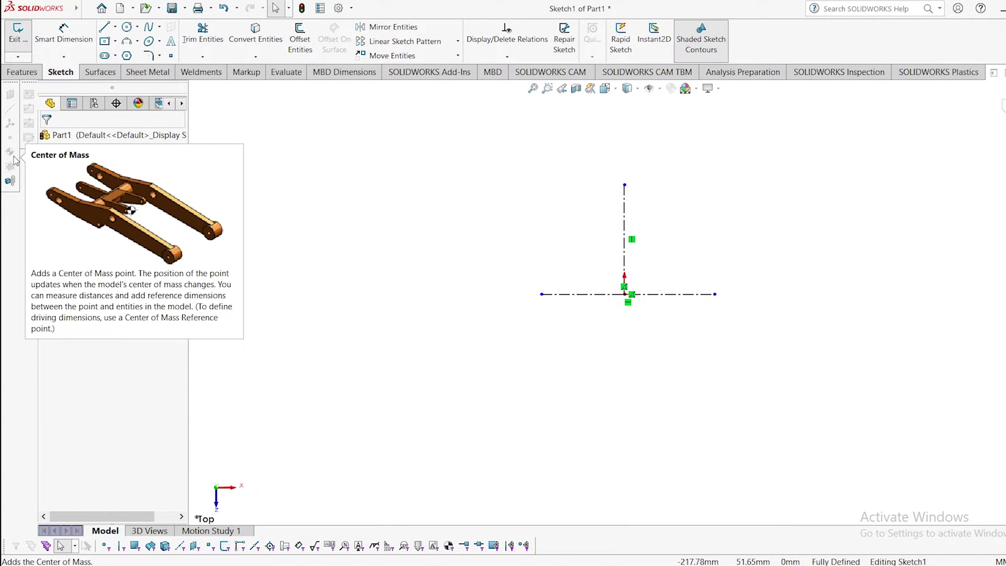
Step: Draw a centre-point circle at the top endpoint of the vertical centerline
left_click(137, 29)
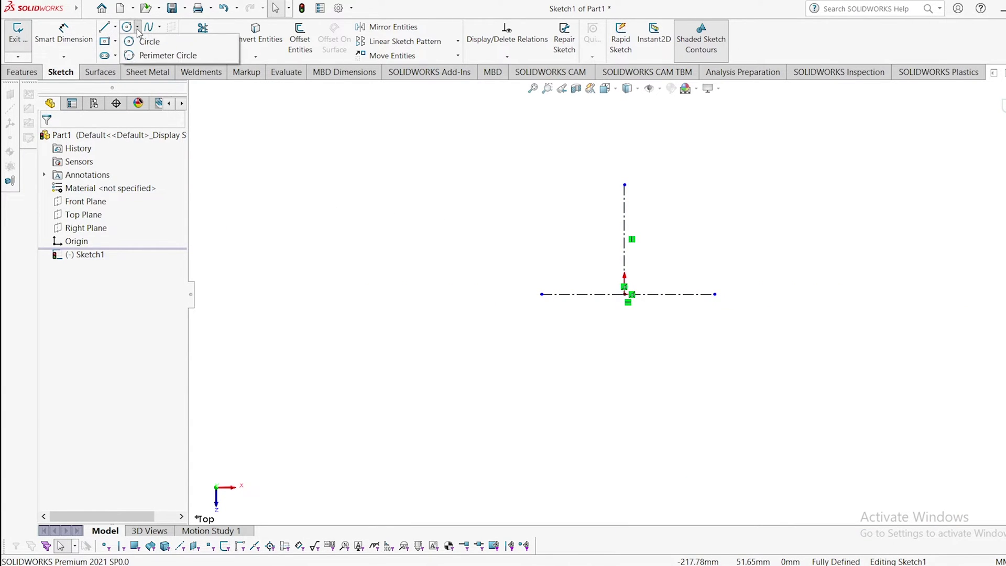
left_click(143, 42)
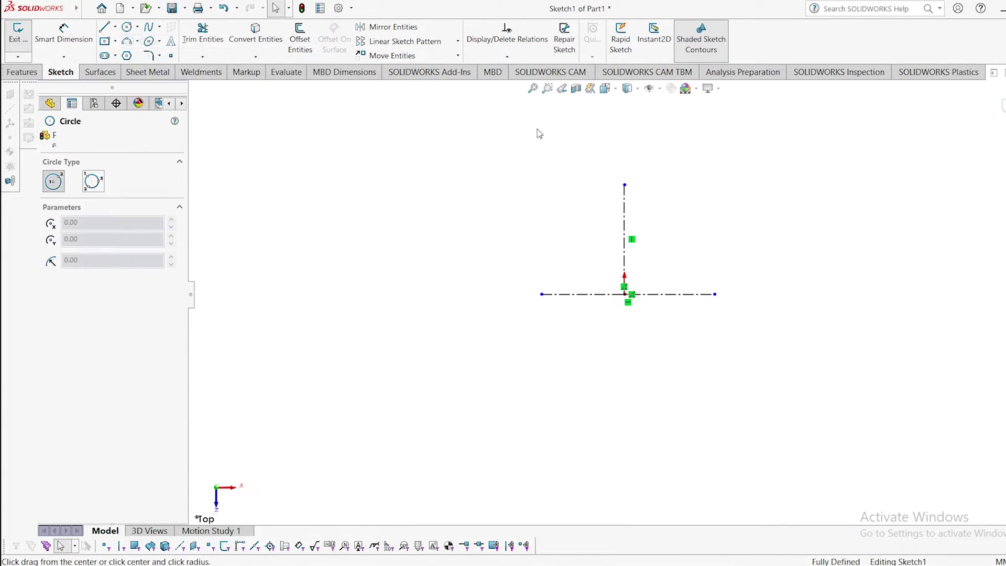
left_click(624, 185)
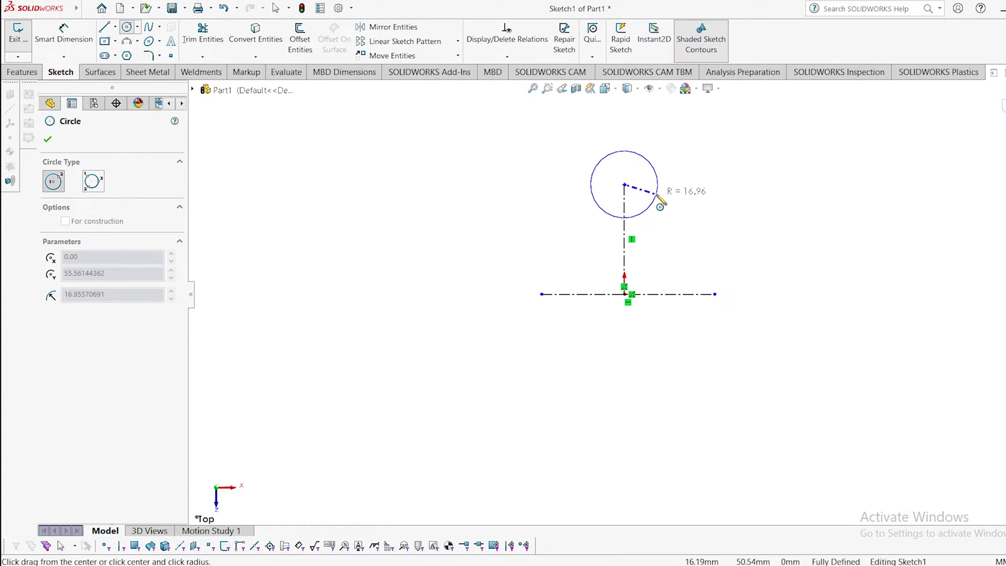
left_click(658, 194)
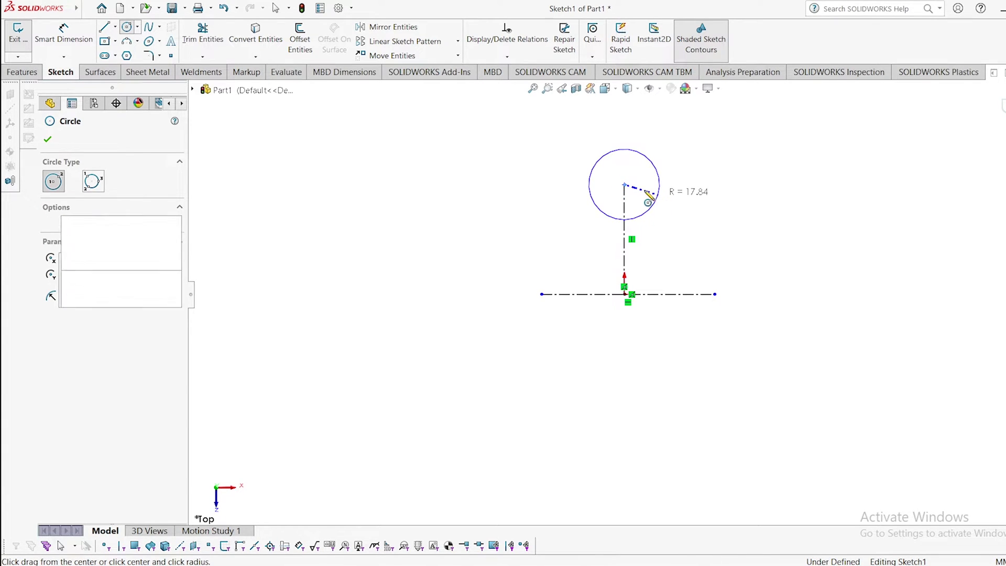
Step: Dimension the circle's diameter to 2.5
left_click(60, 37)
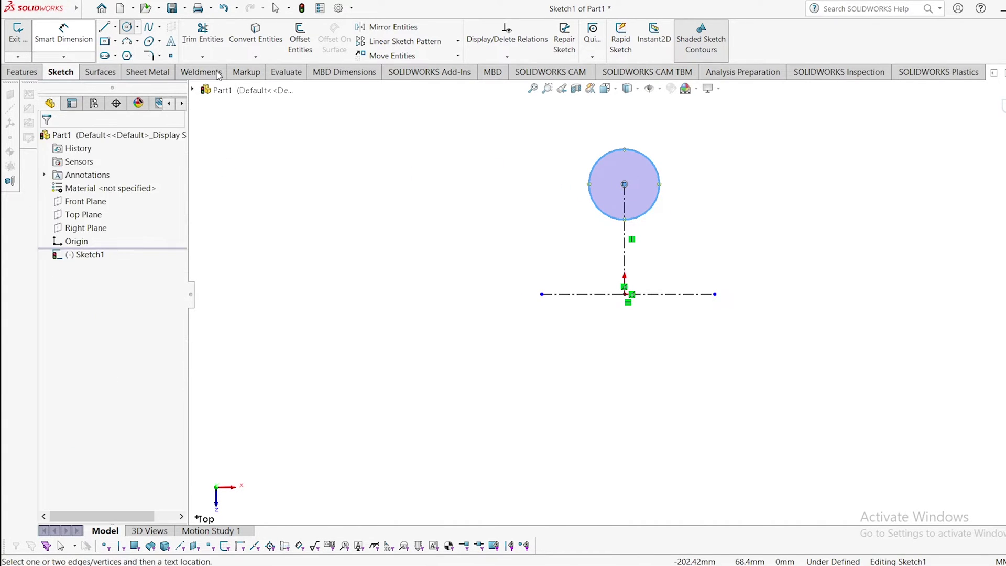
left_click(655, 172)
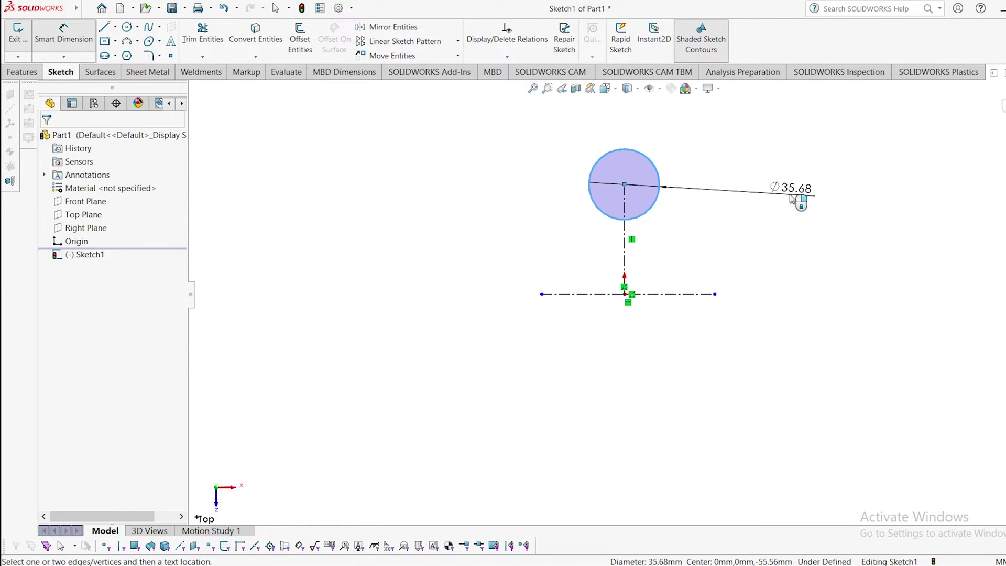
left_click(791, 198)
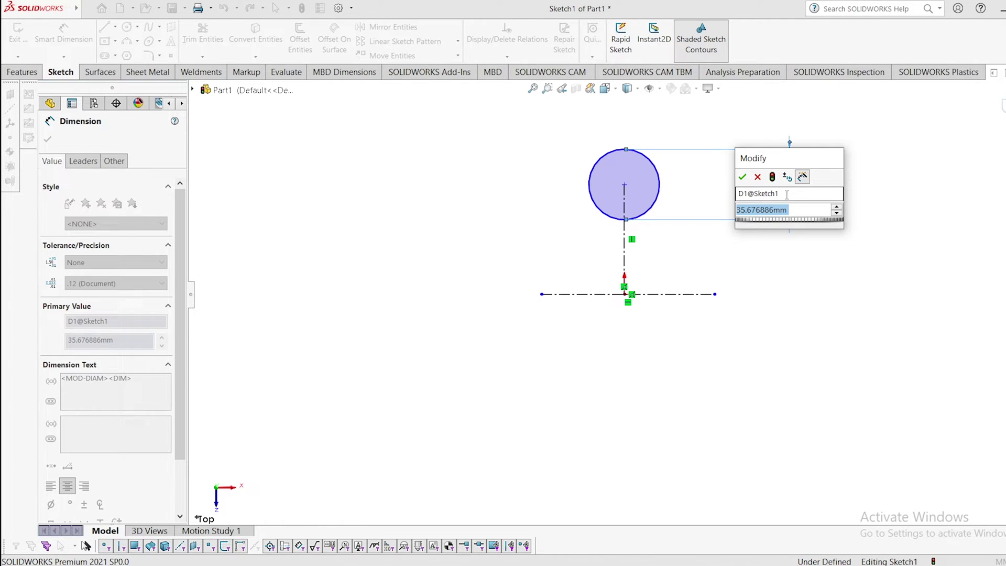
type("2.5")
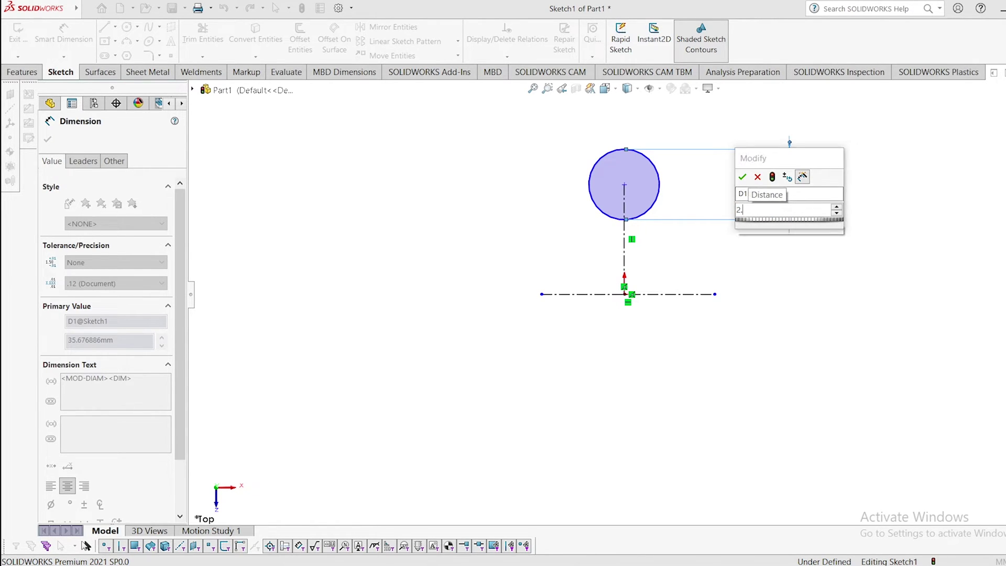
left_click(741, 177)
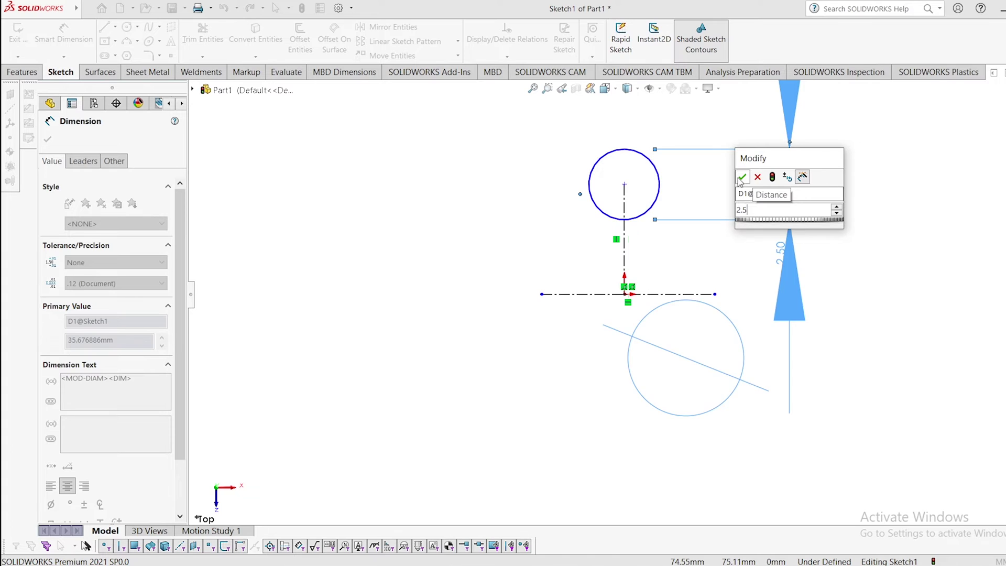
key("Escape")
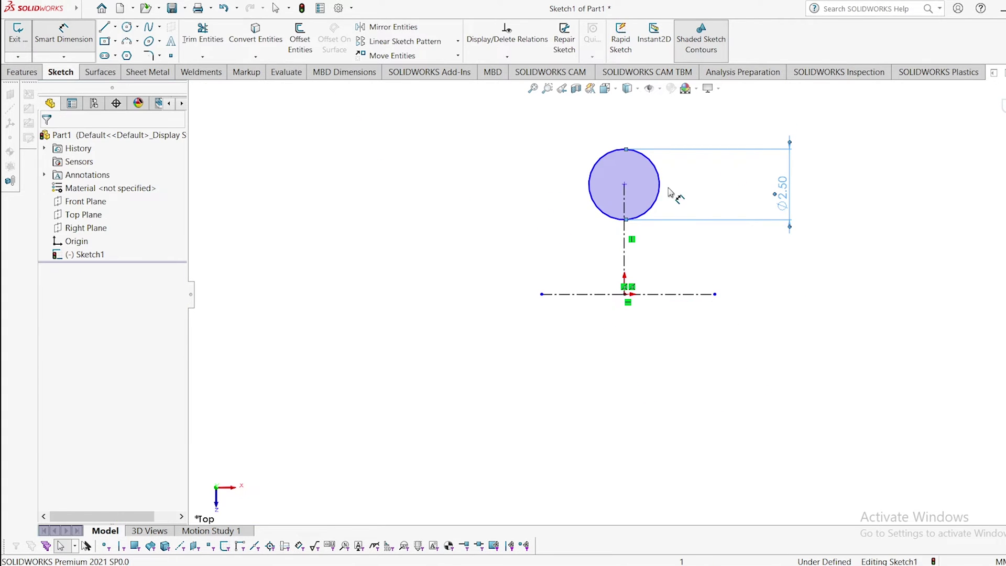
left_click(624, 184)
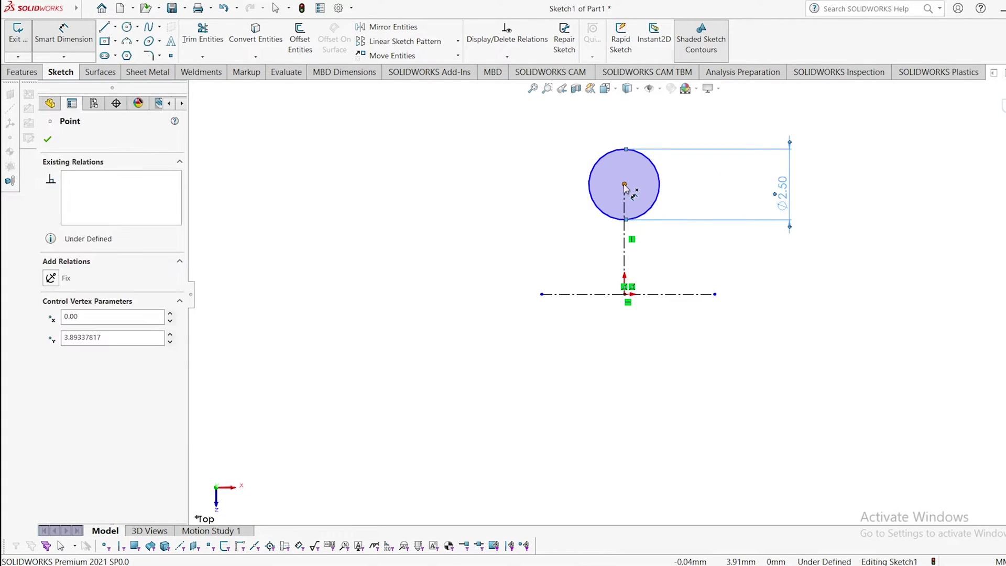
Step: Dimension the circle centre 4.5 mm above the horizontal centerline
left_click(625, 295)
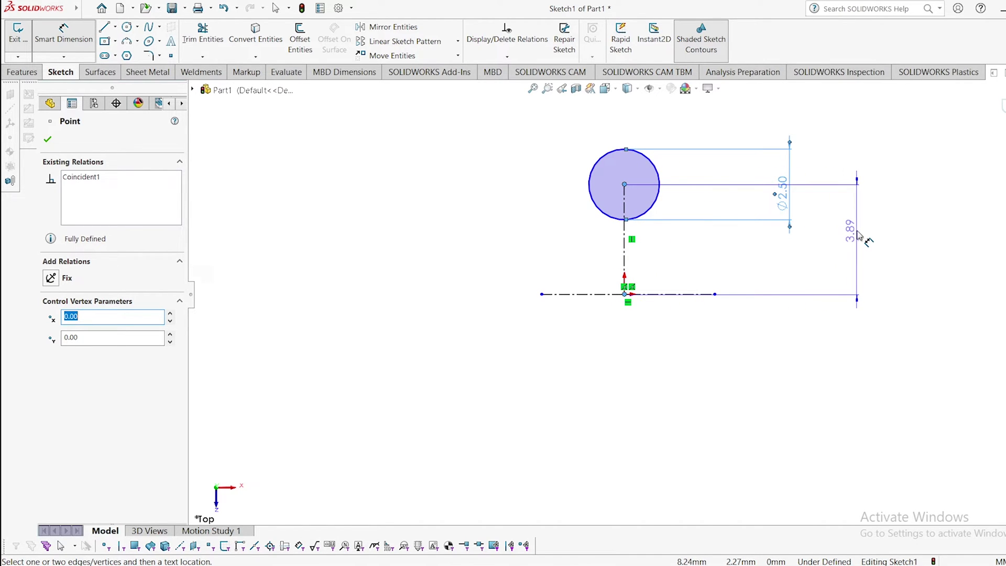
left_click(857, 241)
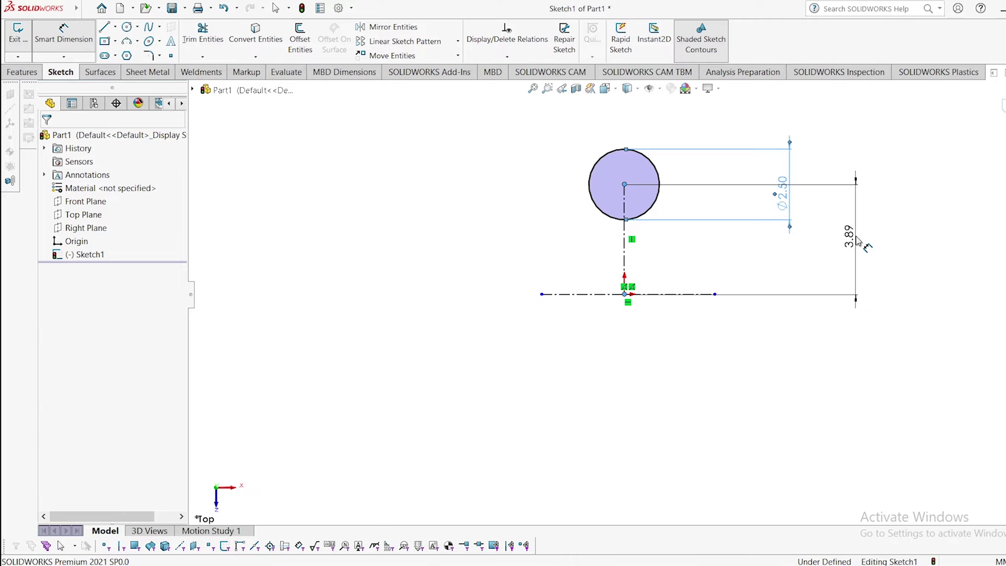
type("=")
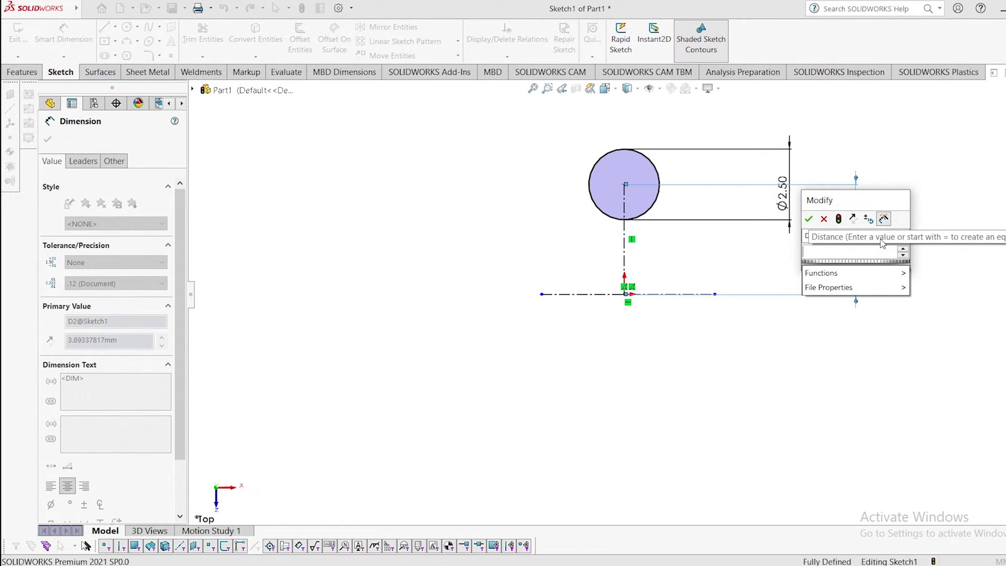
key("BackSpace")
type("4.")
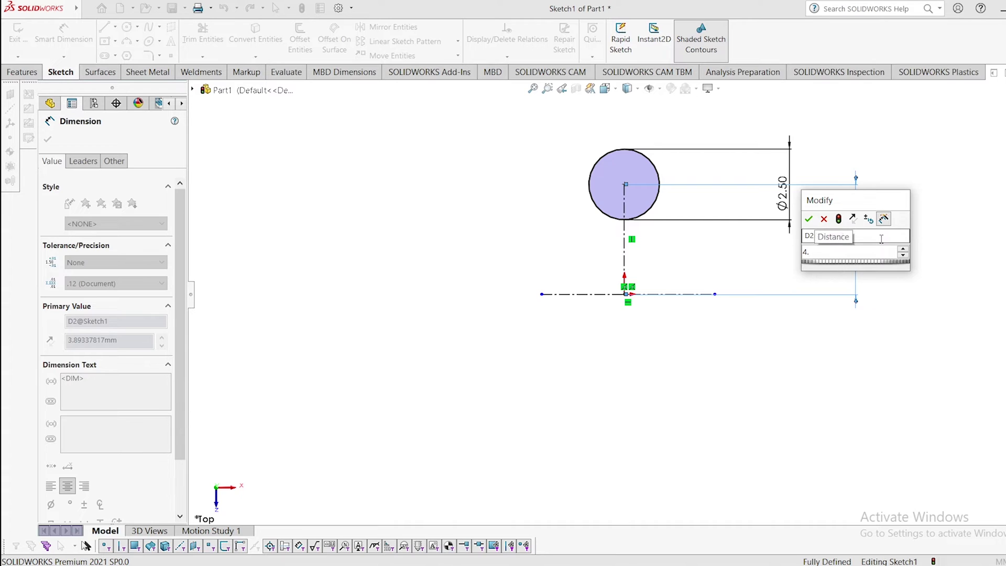
type("5")
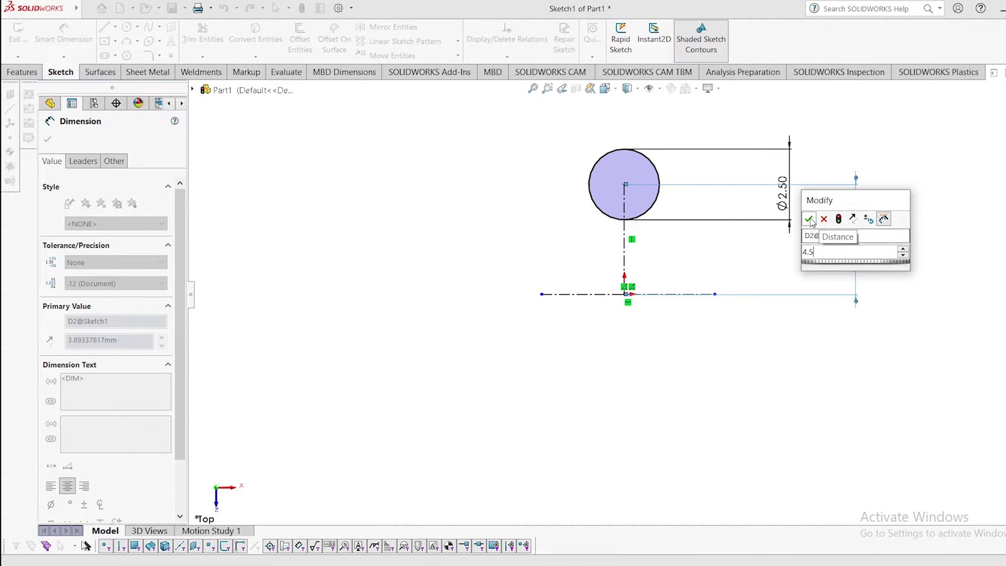
left_click(809, 219)
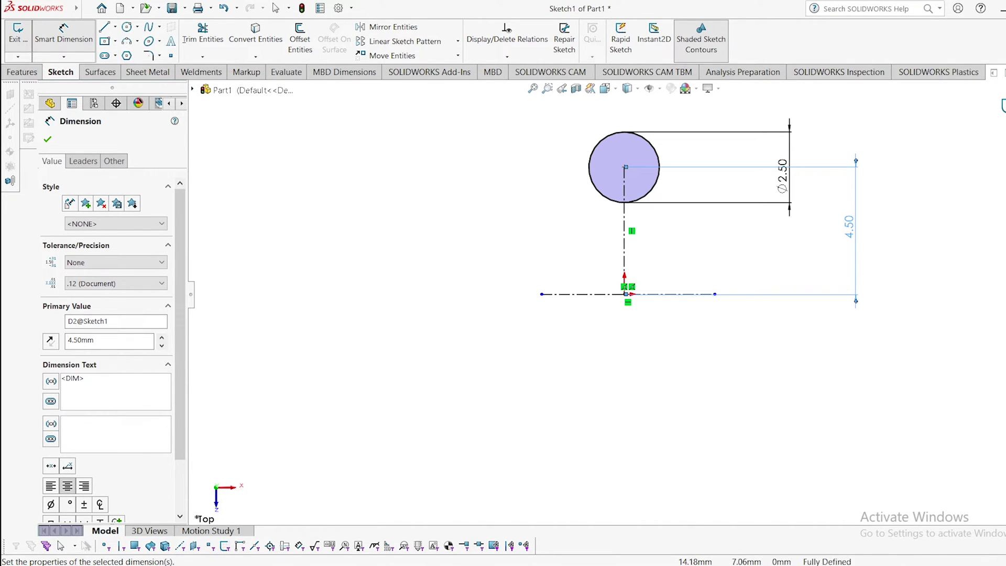
Step: Exit the sketch and select Sketch1 in the feature tree as the profile
left_click(1000, 105)
left_click(1000, 104)
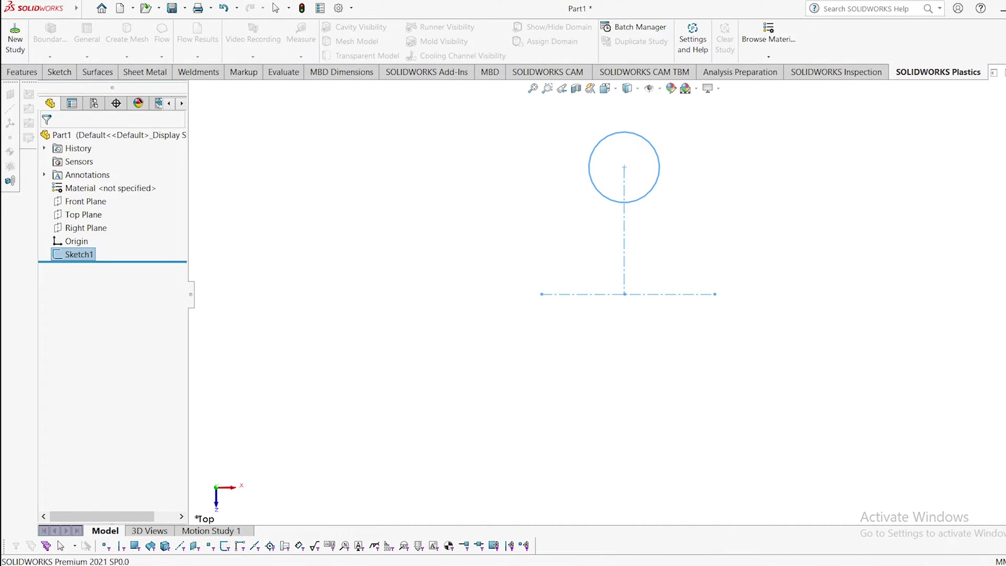
left_click(78, 254)
left_click(78, 254)
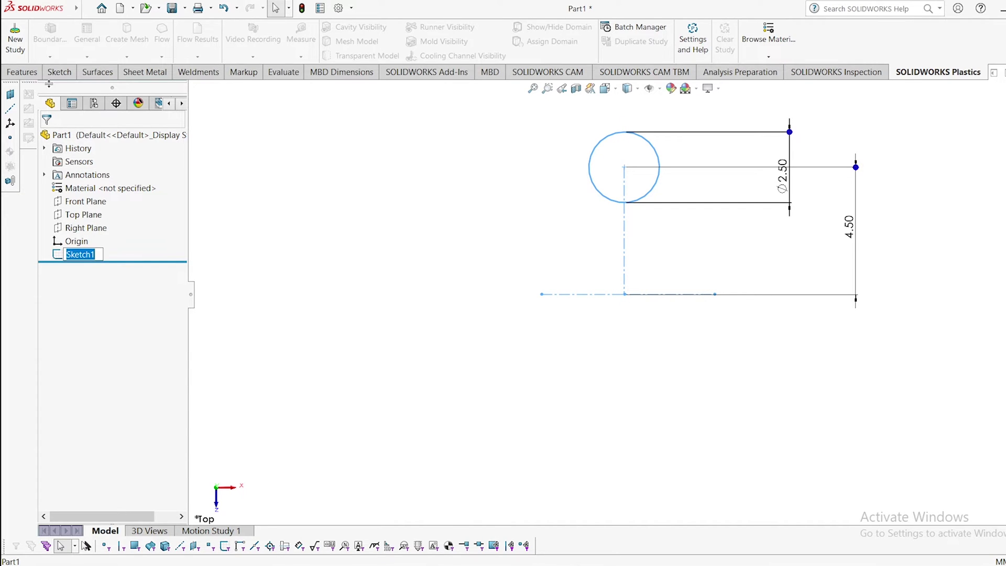
left_click(22, 71)
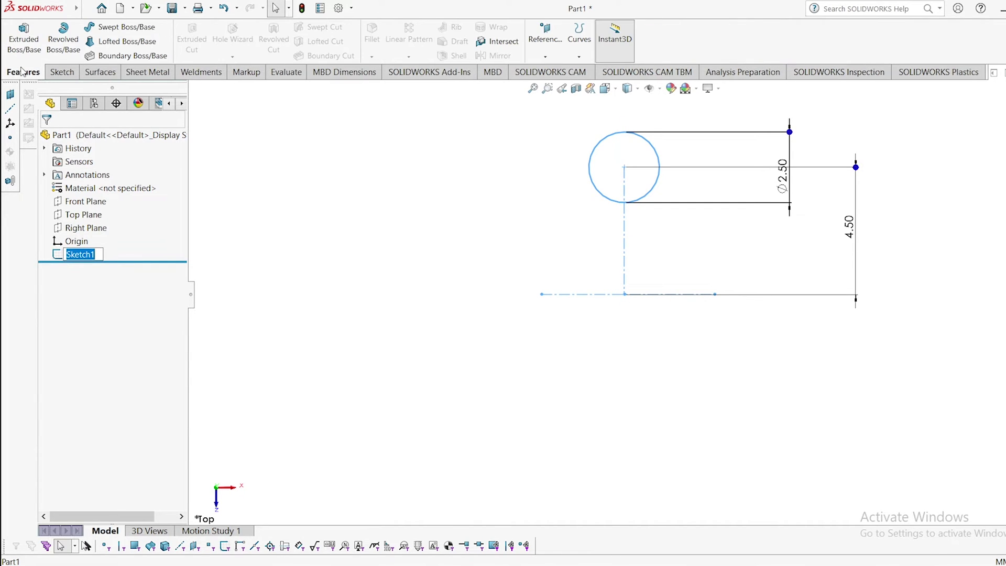
Step: Revolve Sketch1 a full 360° about the horizontal centerline into a torus
left_click(63, 50)
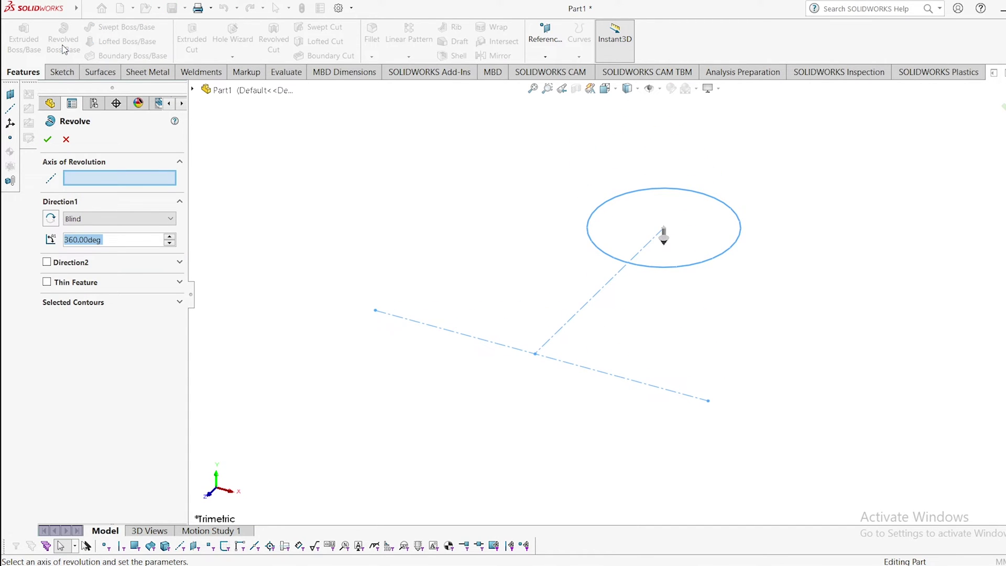
left_click(400, 318)
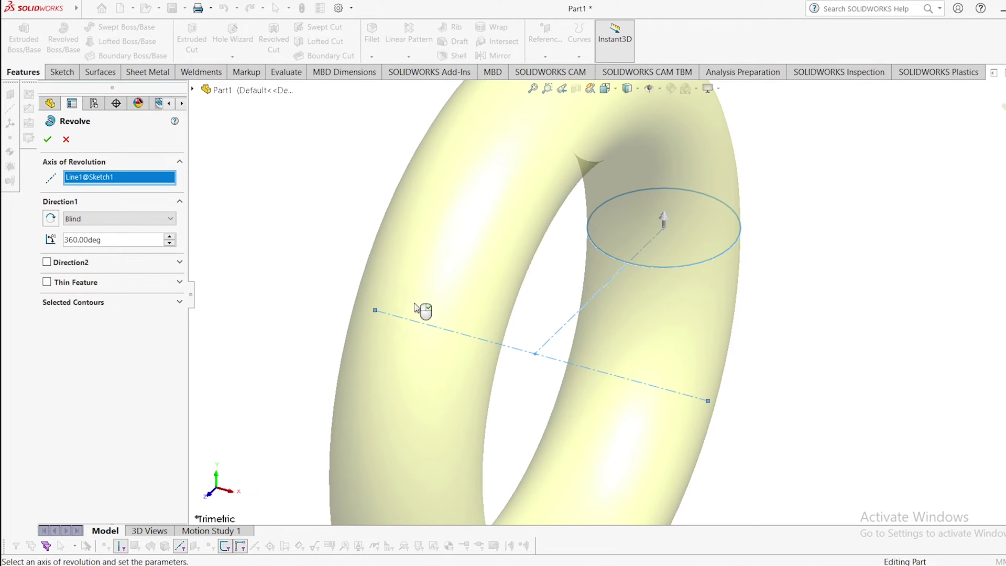
scroll(809, 251, "down", 3)
scroll(739, 283, "up", 10)
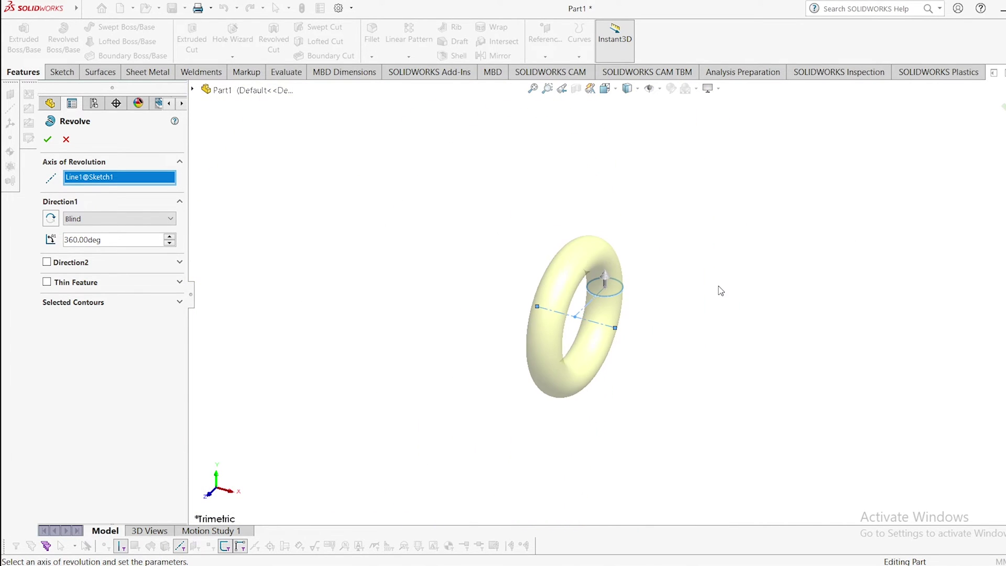
middle_click_drag(721, 291, 772, 315)
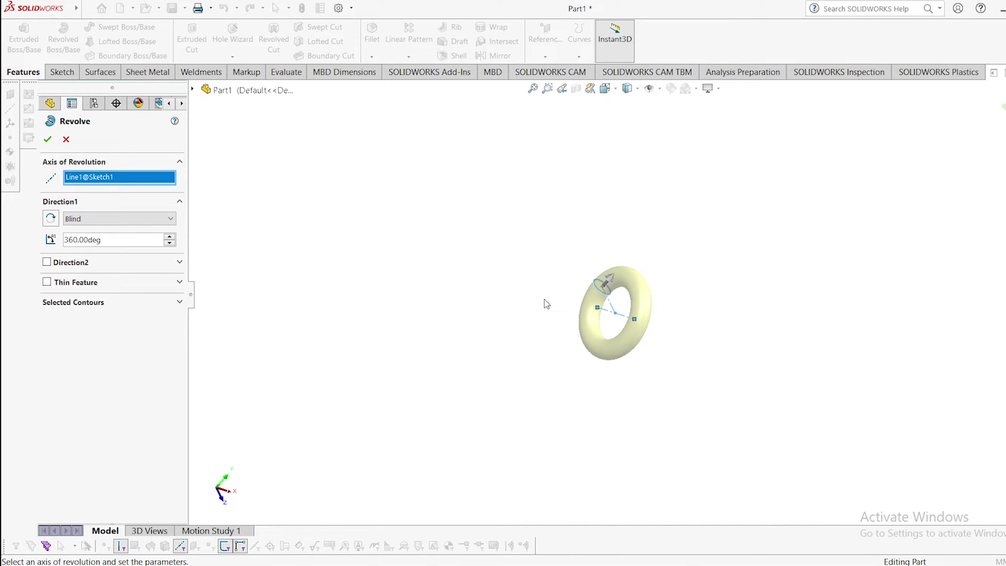
scroll(544, 303, "down", 3)
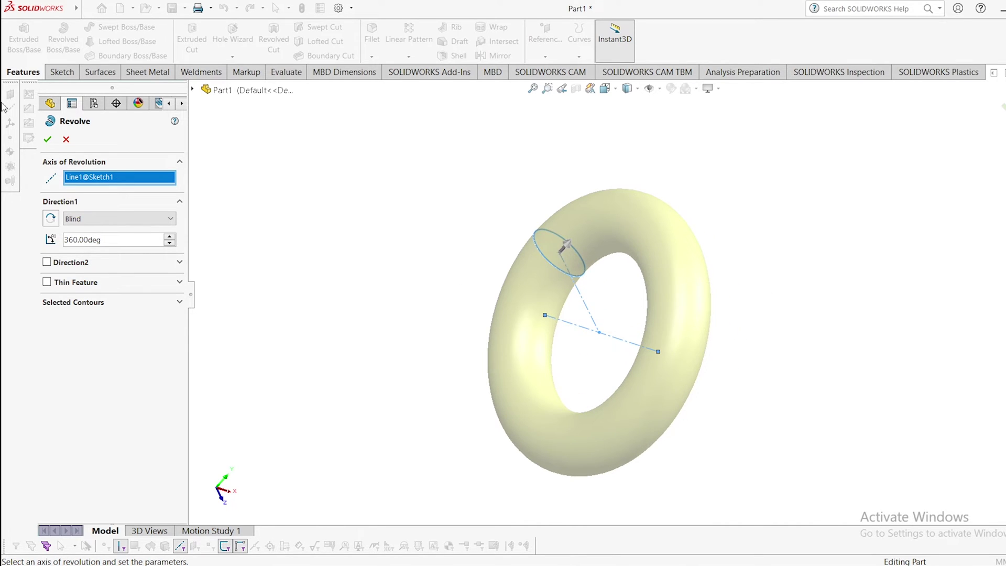
left_click(47, 138)
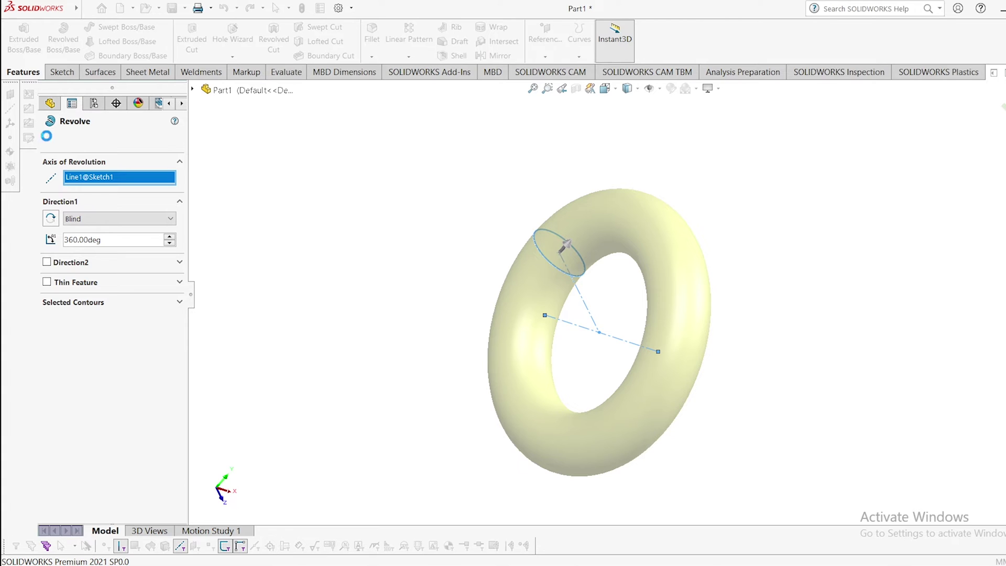
mouse_move(570, 241)
middle_mouse_down()
mouse_move(705, 276)
mouse_move(760, 353)
mouse_move(804, 328)
mouse_move(799, 314)
middle_mouse_up()
left_click(786, 211)
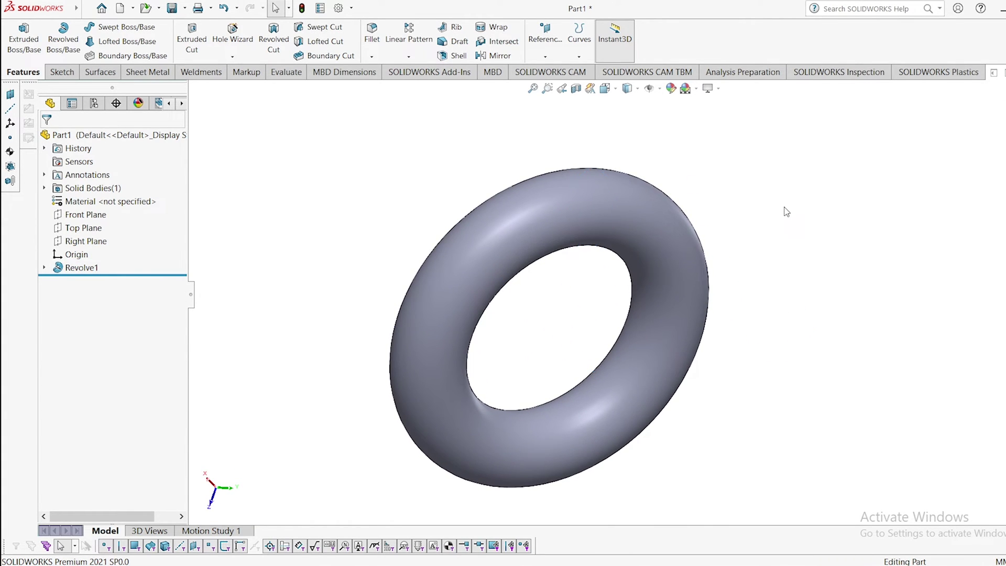
middle_click_drag(732, 337, 594, 186)
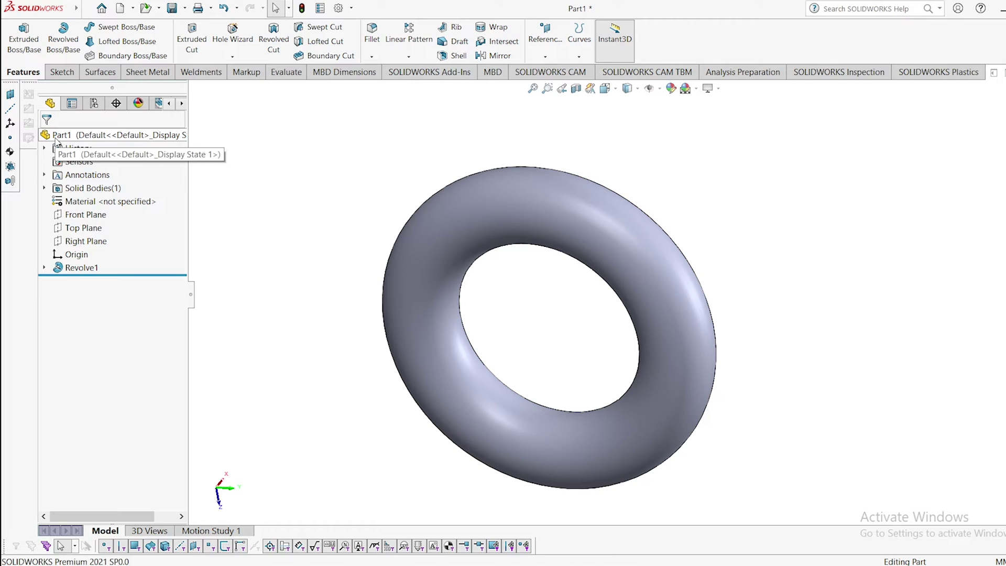
left_click(57, 139)
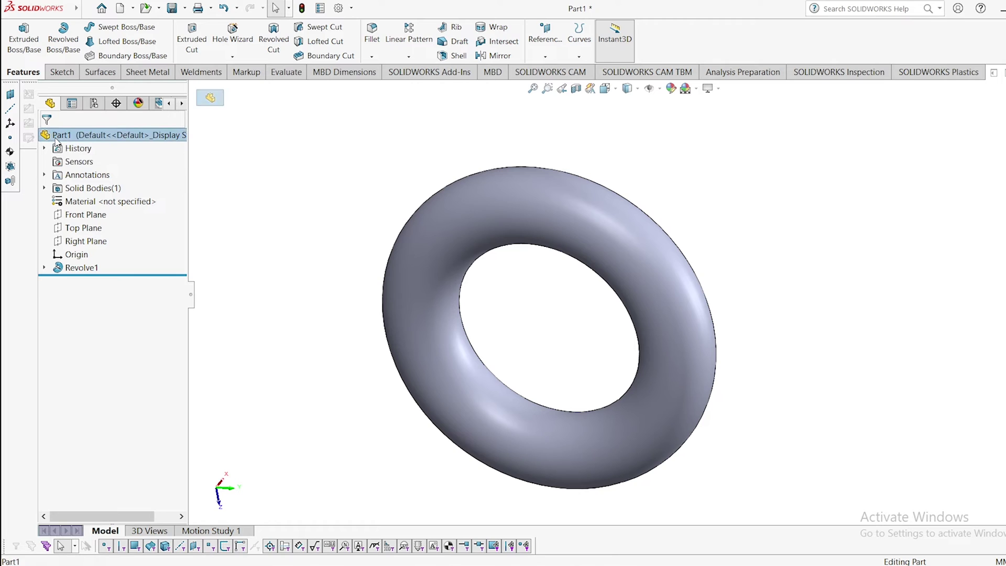
Step: Apply the glossy Rubber appearance from the library to the torus
left_click(671, 88)
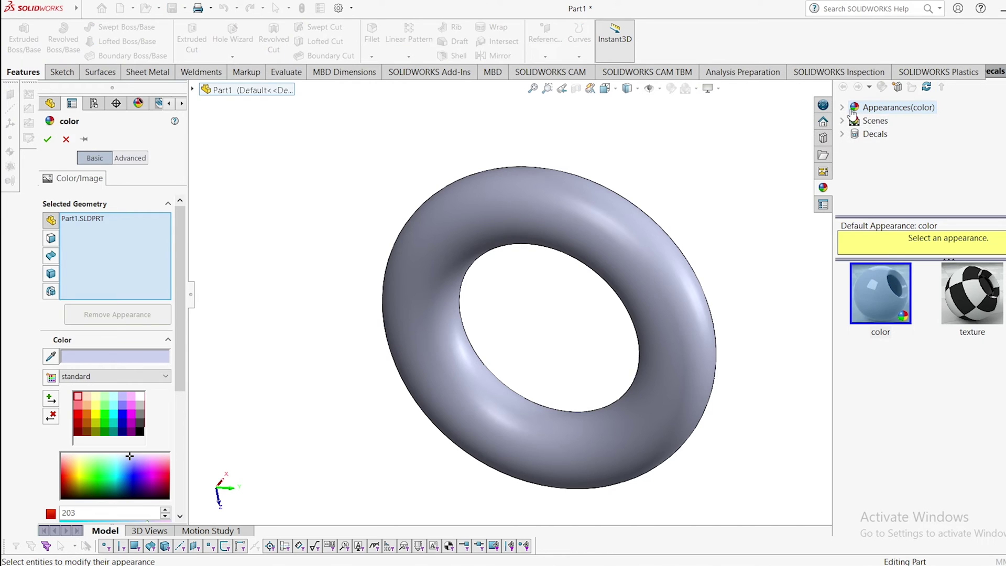
left_click(842, 108)
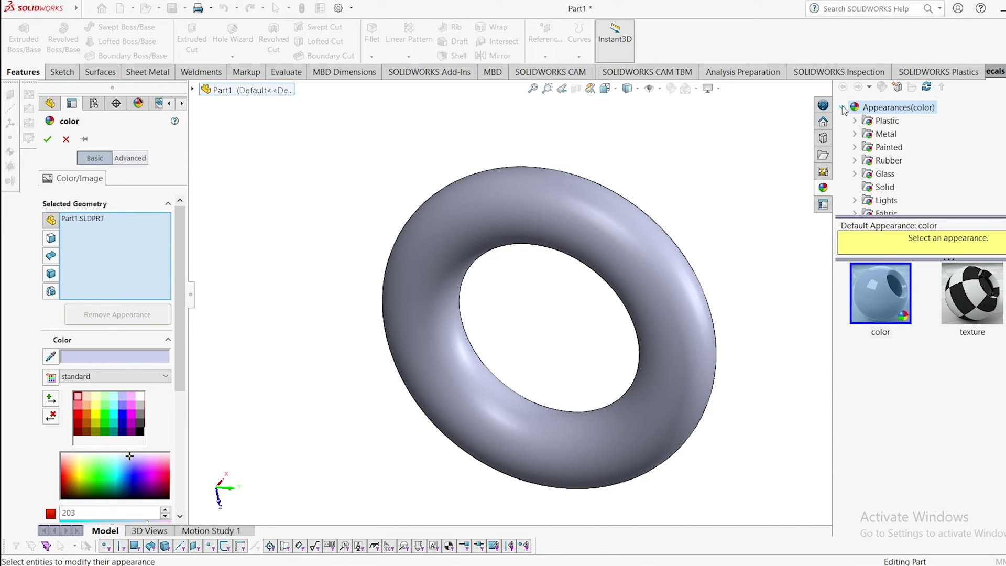
left_click(855, 161)
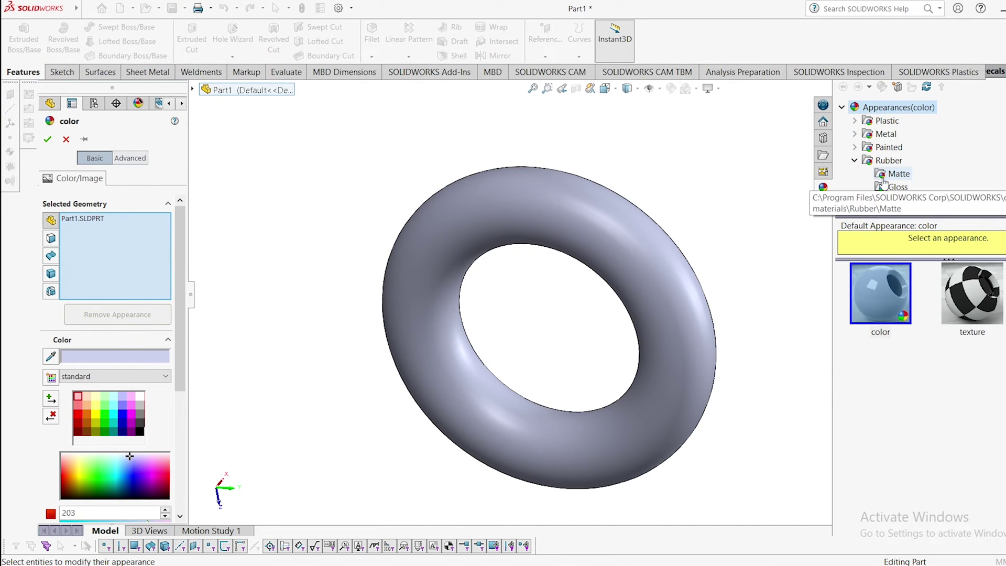
left_click(882, 181)
left_click(890, 187)
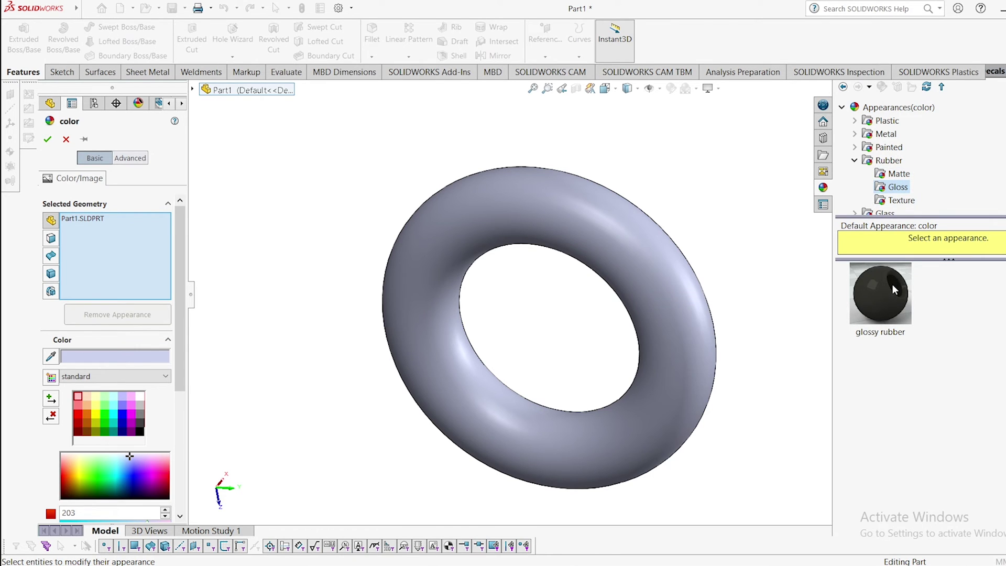
left_click_drag(893, 289, 681, 258)
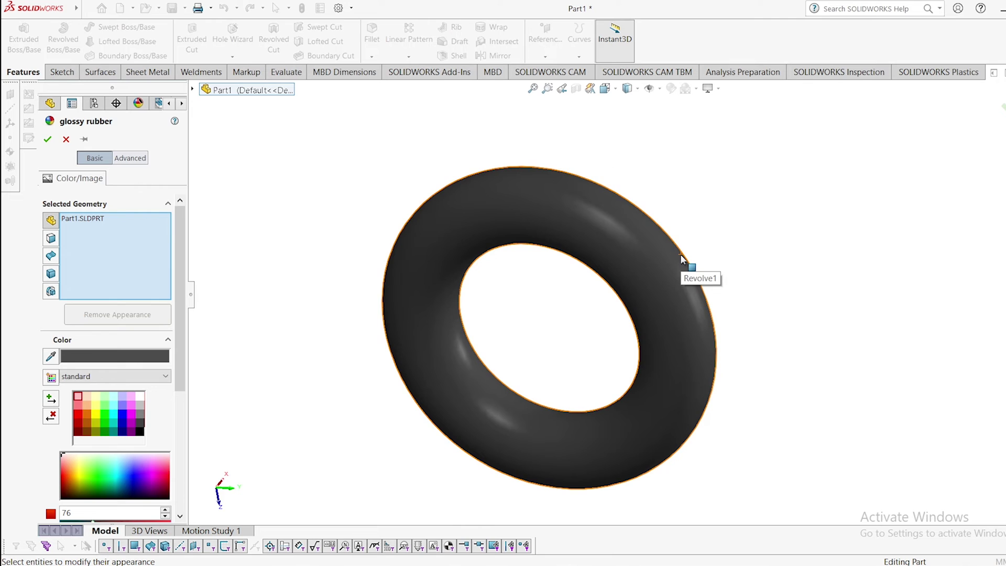
left_click(47, 139)
middle_click_drag(674, 266, 792, 456)
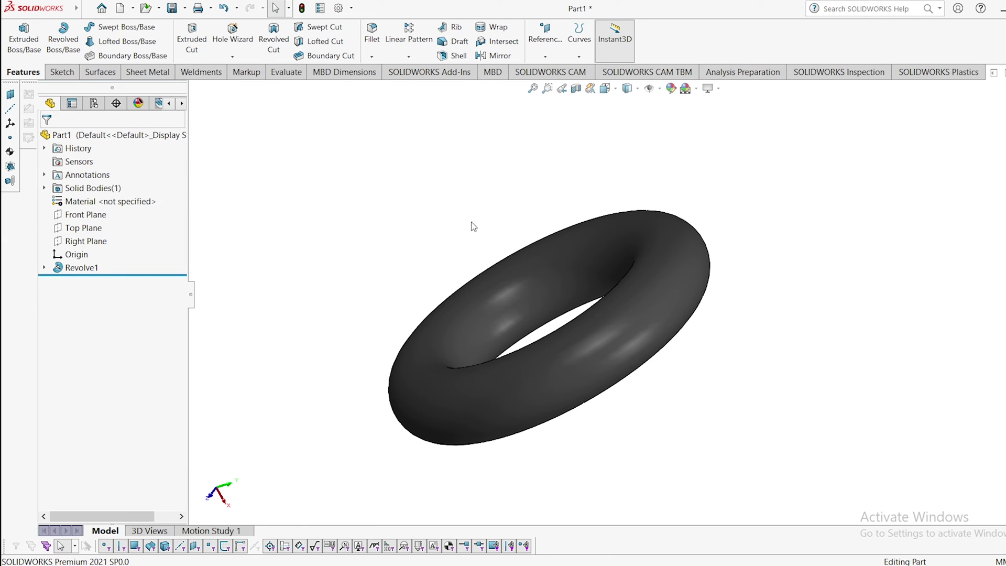
left_click(627, 88)
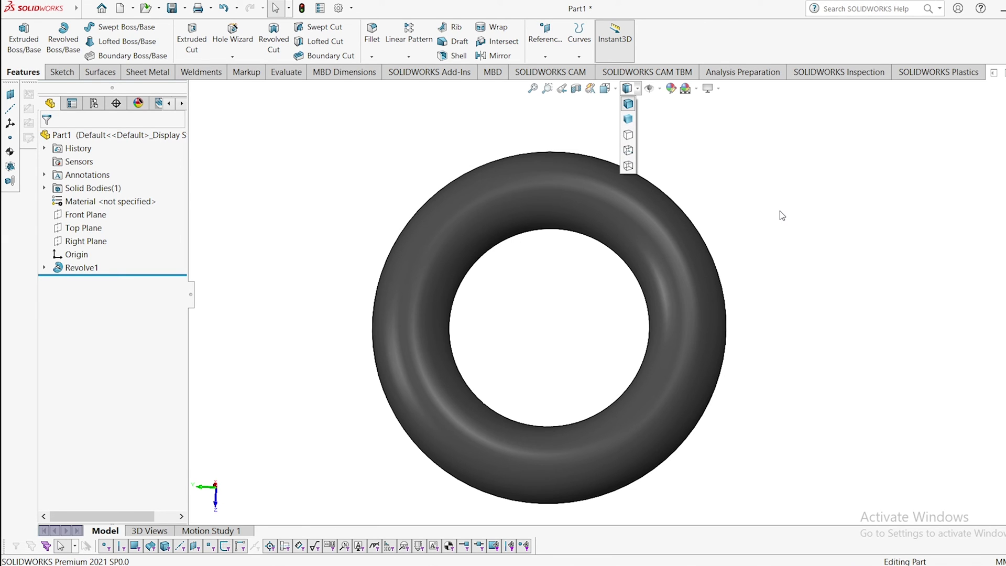
middle_click_drag(782, 215, 616, 147)
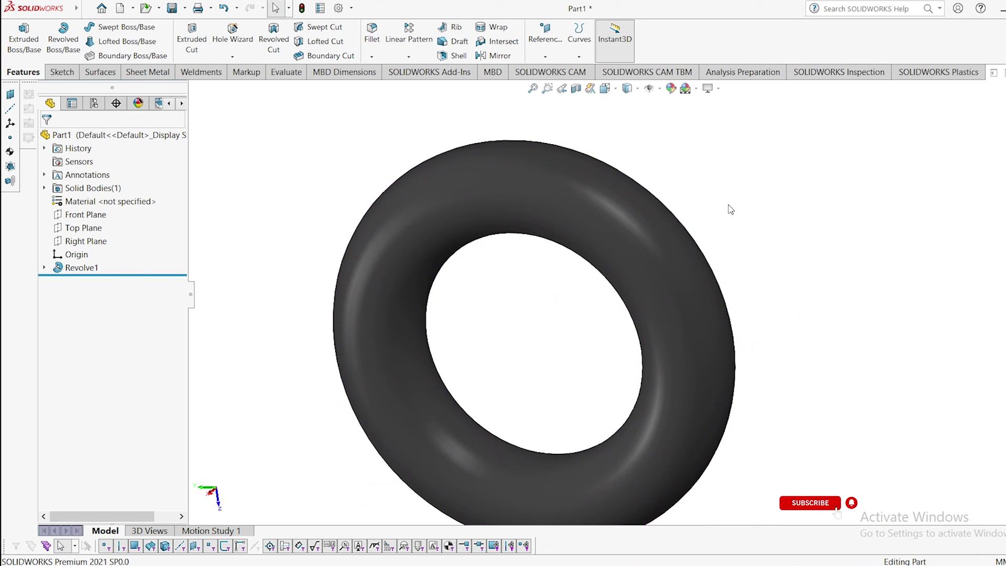